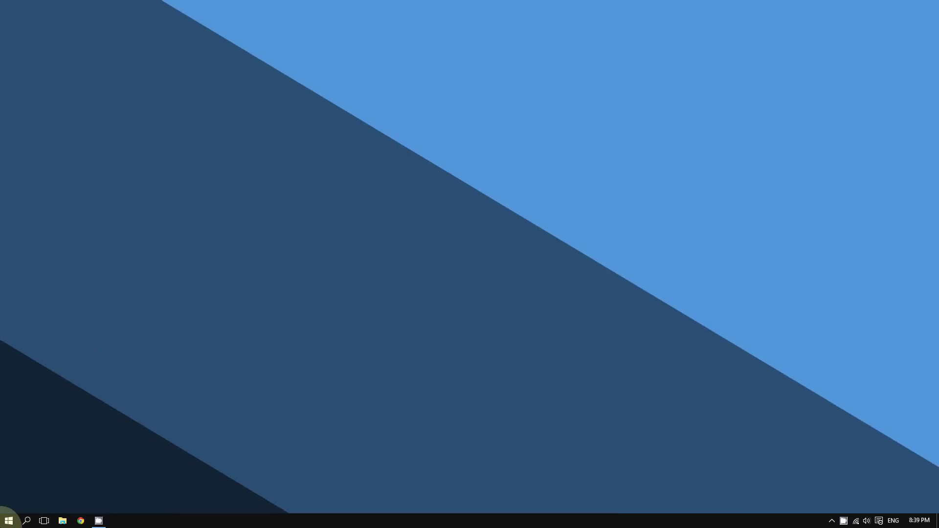
# Open the power-user quick menu from the Start button.
pyautogui.rightClick(9, 519)
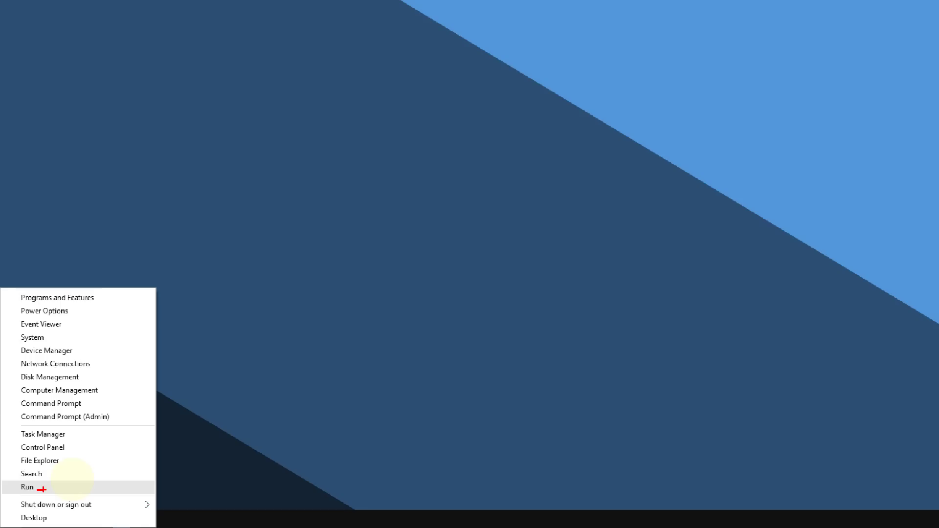
# Open Run and enter the command control userpasswords2, choosing it from the history.
pyautogui.click(101, 447)
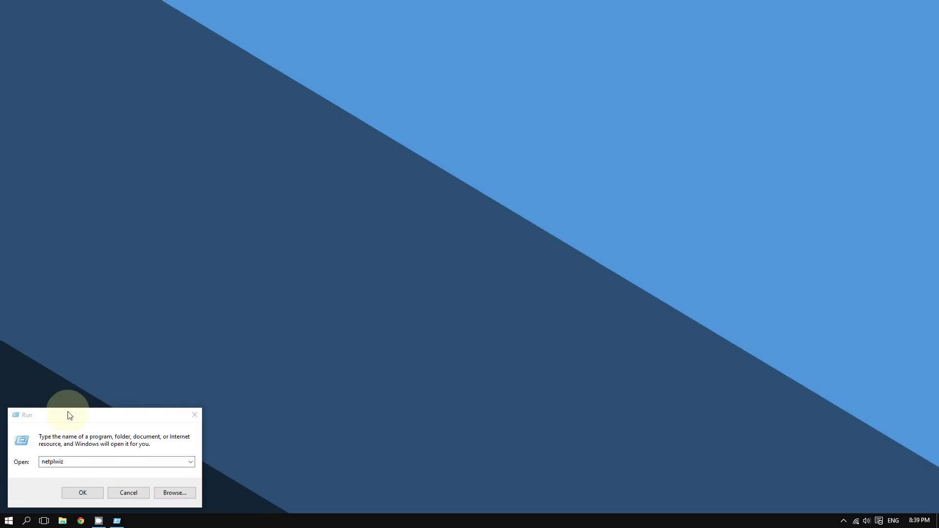
pyautogui.moveTo(57, 425); pyautogui.dragTo(127, 257)
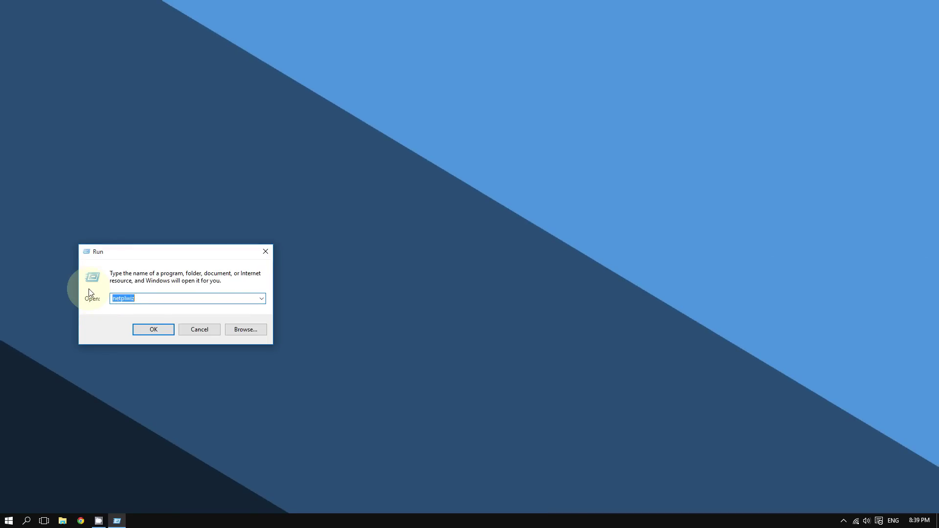
pyautogui.write('cio')
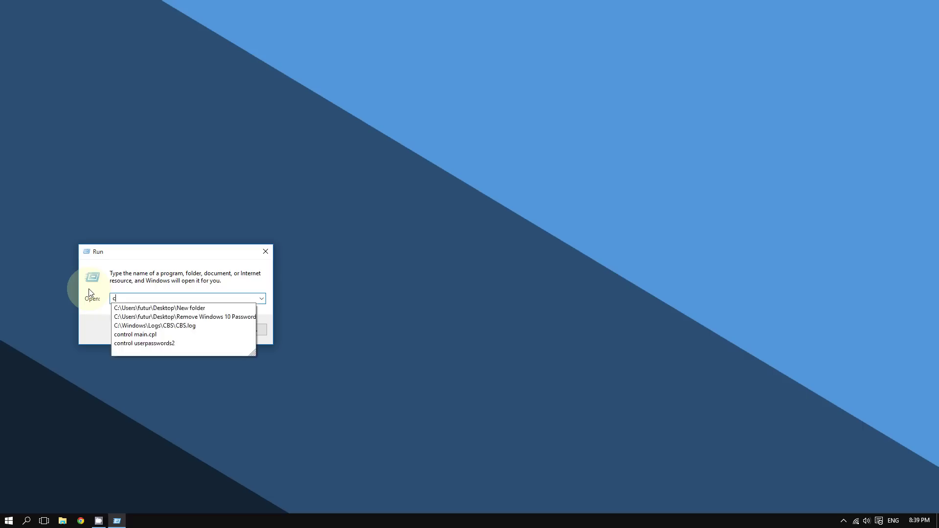
pyautogui.press('BackSpace')
pyautogui.press('BackSpace')
pyautogui.write('ontrol')
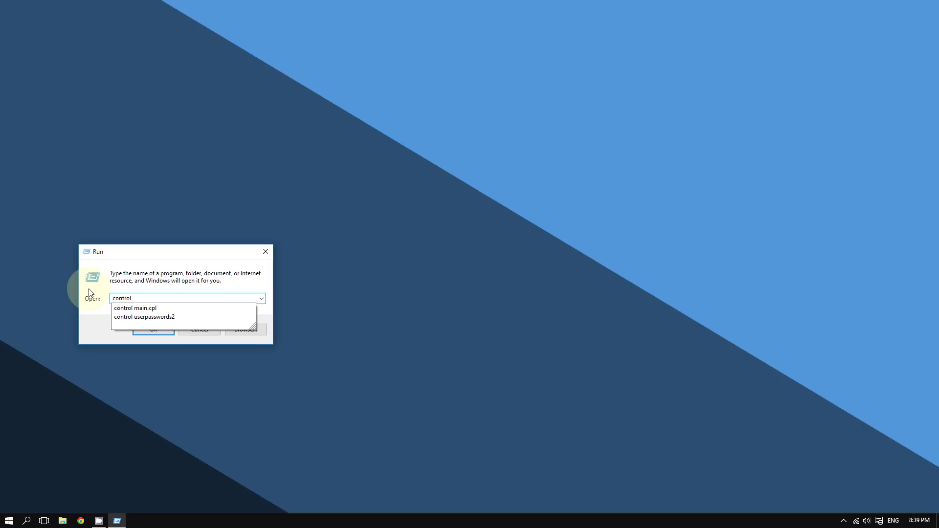
pyautogui.write(' userpassword')
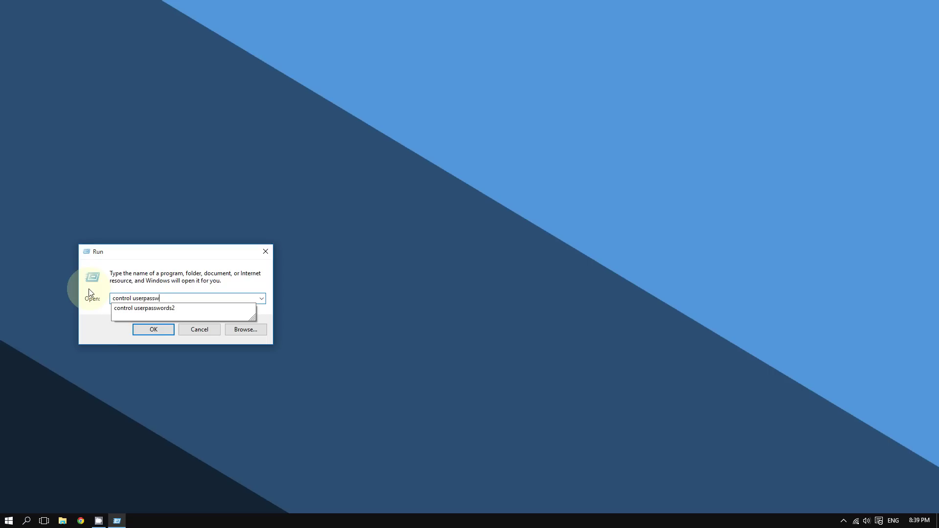
pyautogui.write('s2')
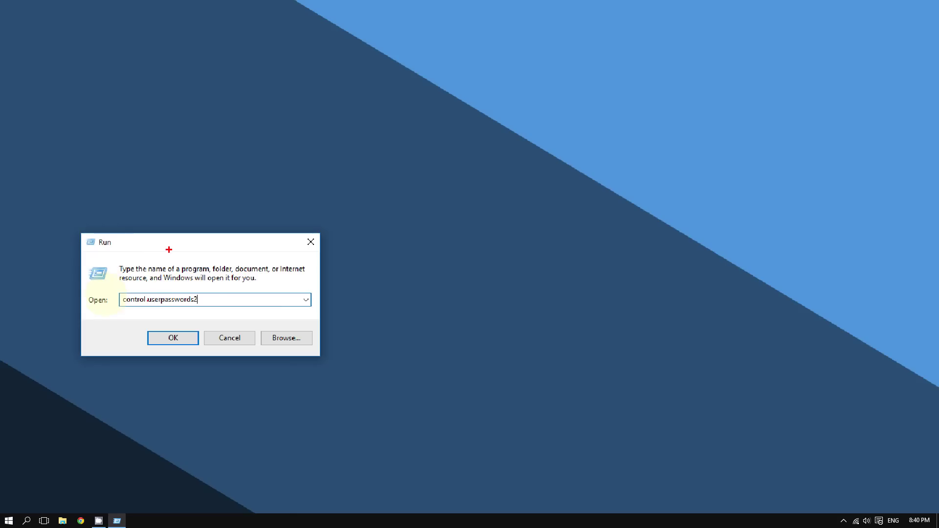
pyautogui.click(262, 298)
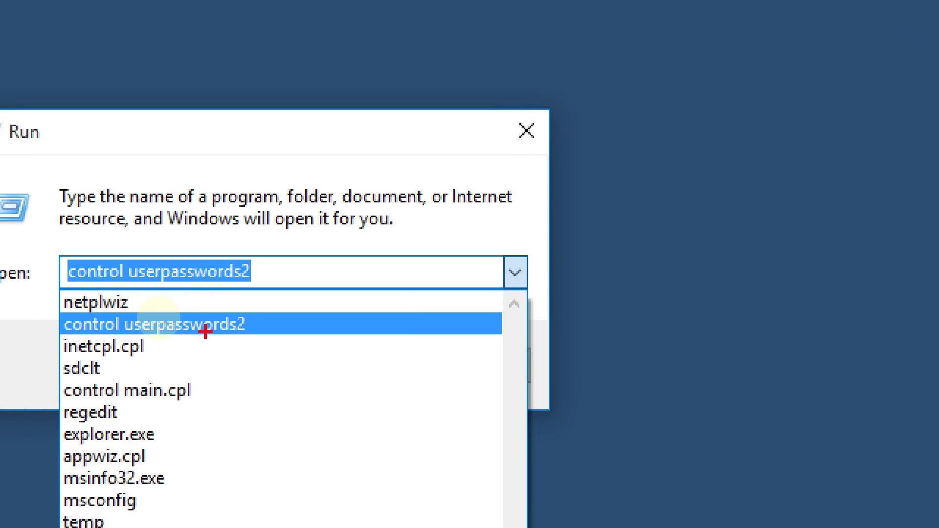
pyautogui.click(205, 332)
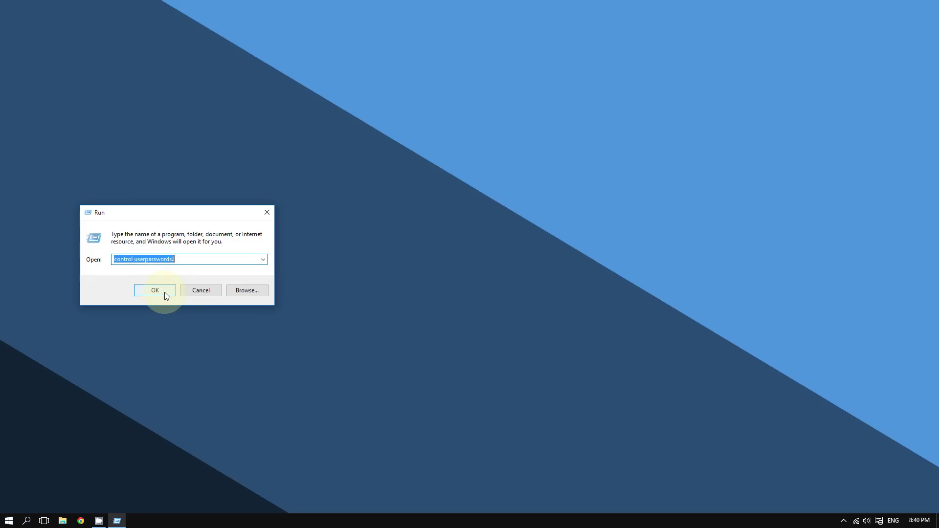
# Launch User Accounts and uncheck 'Users must enter a user name and password'.
pyautogui.click(165, 294)
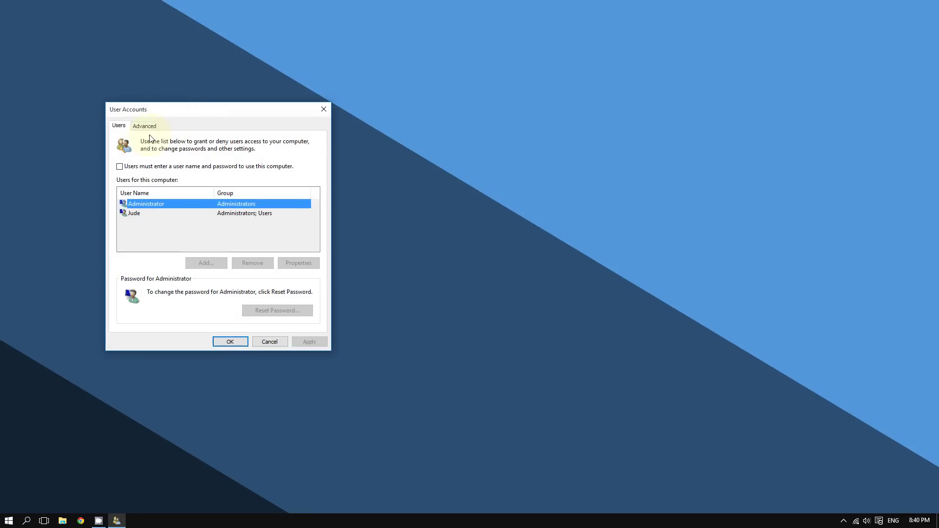
pyautogui.click(128, 169)
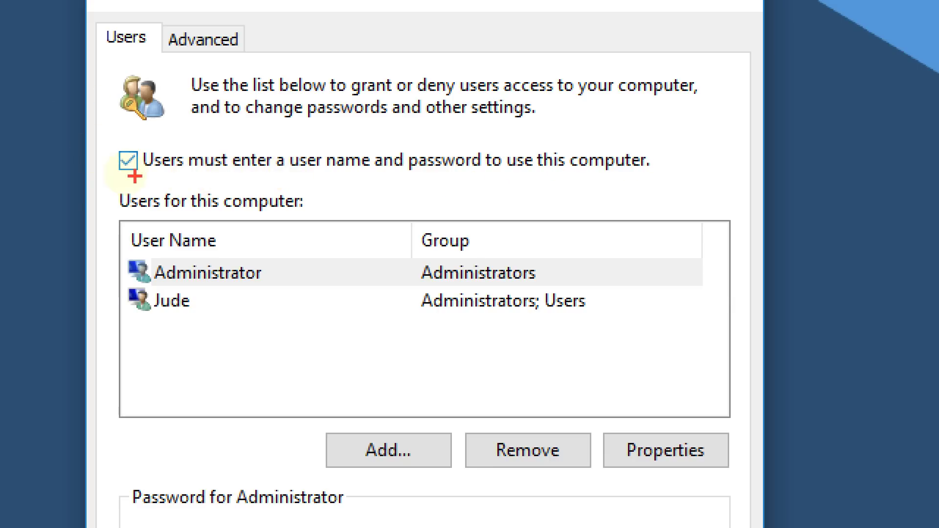
pyautogui.click(128, 161)
pyautogui.click(128, 161)
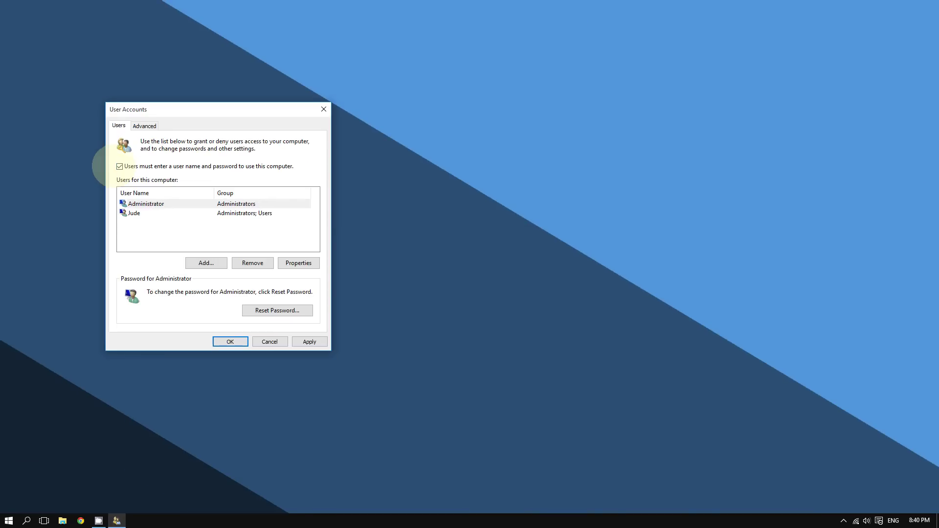
pyautogui.click(120, 167)
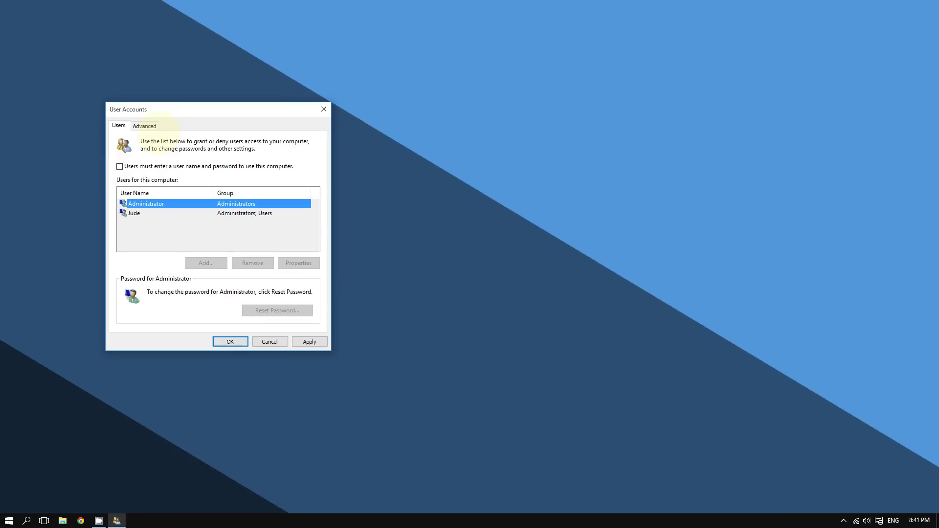
pyautogui.moveTo(161, 108); pyautogui.dragTo(121, 73)
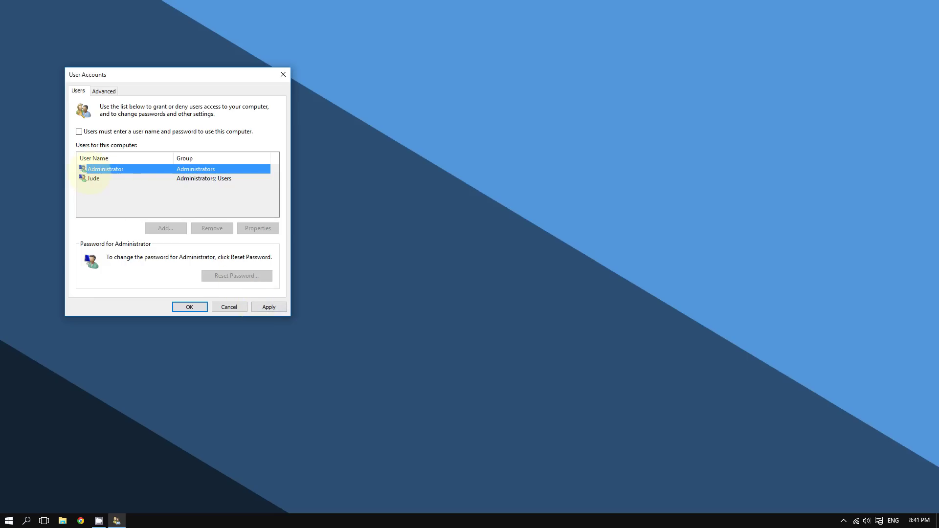
# Apply the change and replace the automatic sign-in user name with Jude.
pyautogui.click(264, 307)
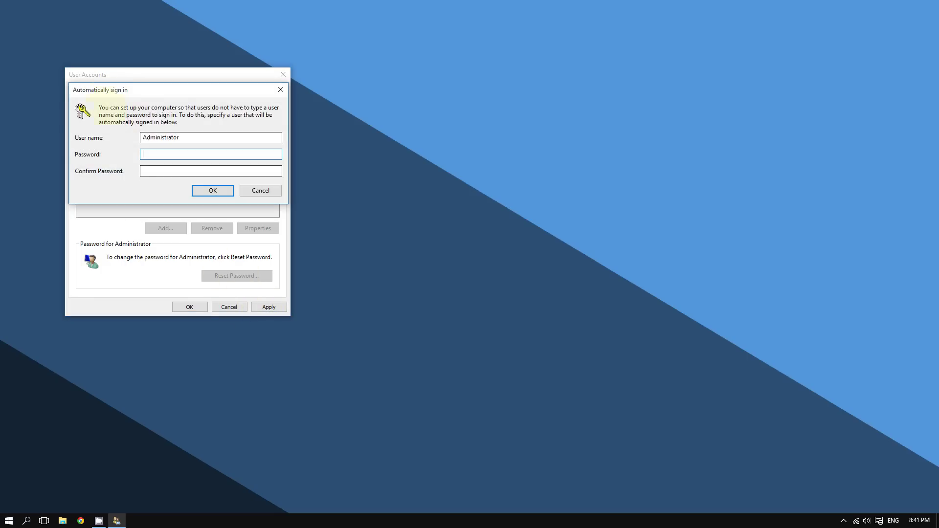
pyautogui.moveTo(115, 85); pyautogui.dragTo(356, 162)
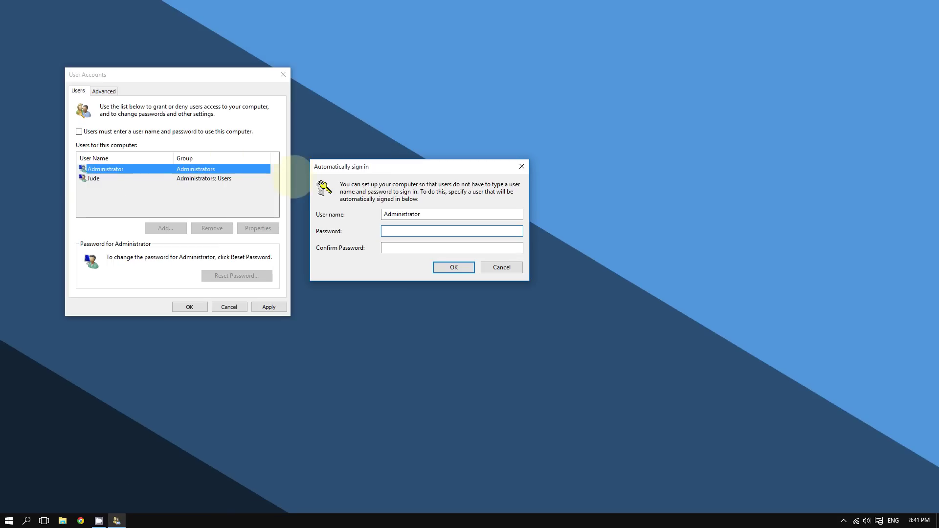
pyautogui.moveTo(329, 166); pyautogui.dragTo(252, 152)
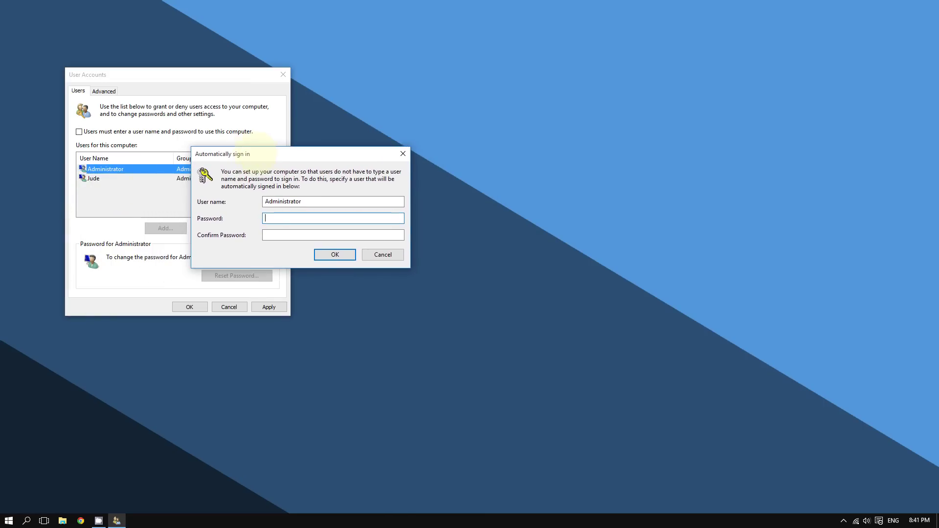
pyautogui.doubleClick(292, 201)
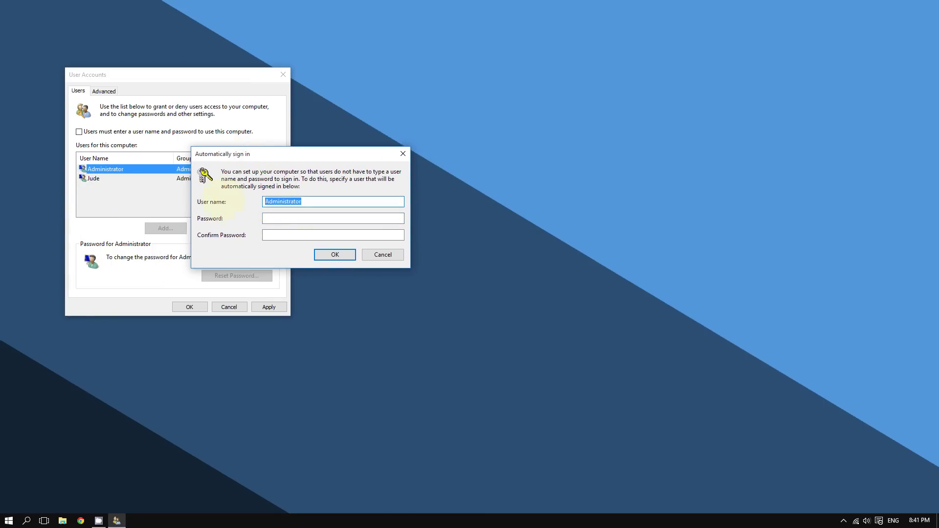
pyautogui.write('Jude')
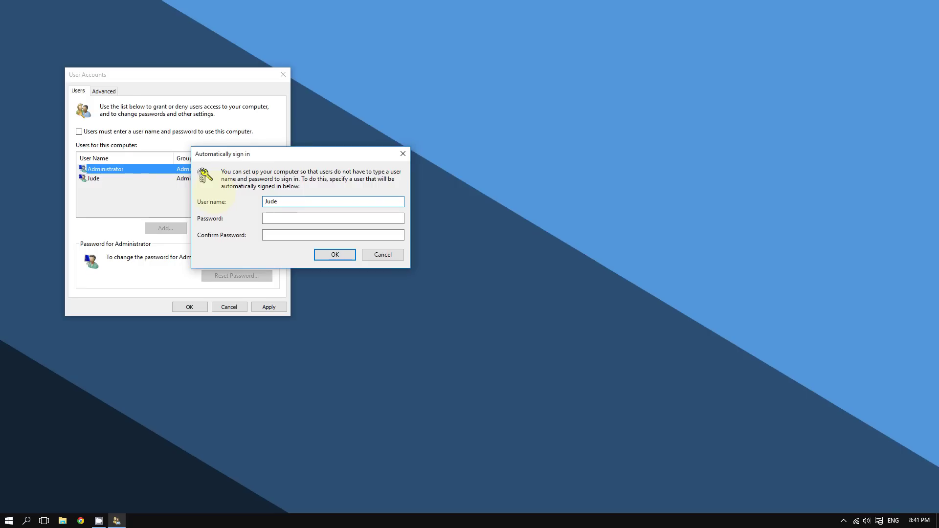
# Enter the account password and confirm it in the sign-in prompt.
pyautogui.moveTo(254, 153); pyautogui.dragTo(335, 153)
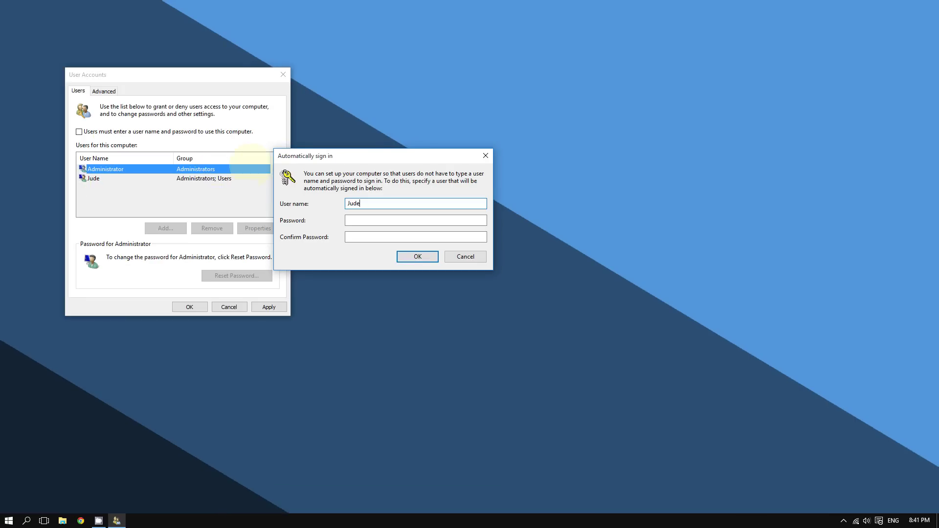
pyautogui.moveTo(313, 156); pyautogui.dragTo(130, 161)
pyautogui.click(174, 226)
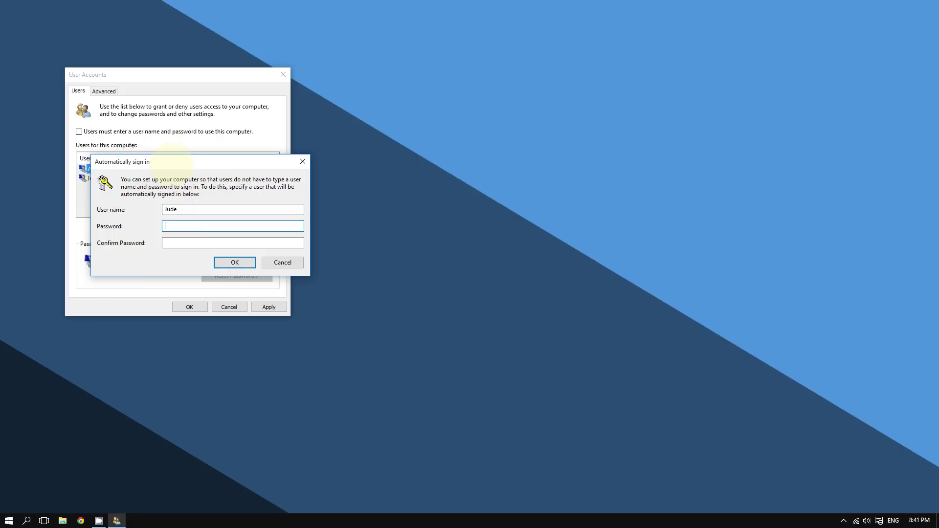
pyautogui.write('•••')
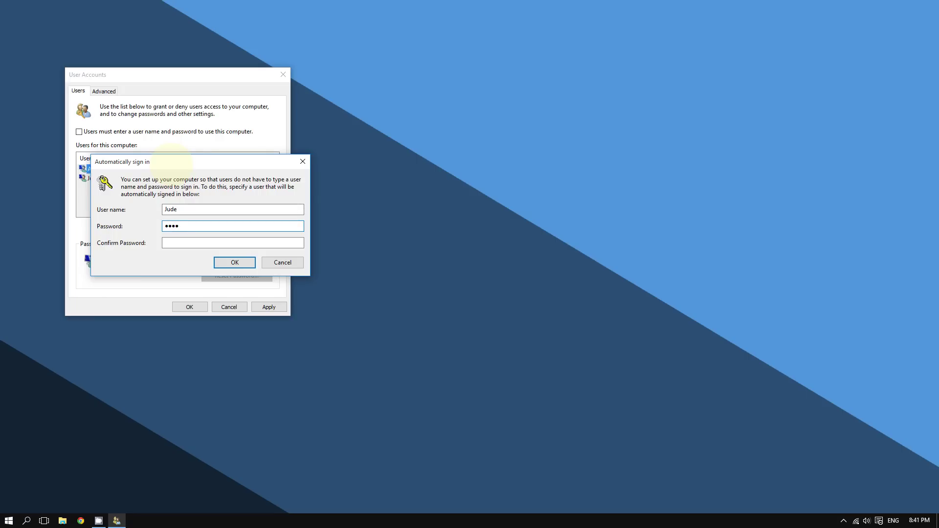
pyautogui.write('•••••')
pyautogui.click(180, 240)
pyautogui.write('•••••')
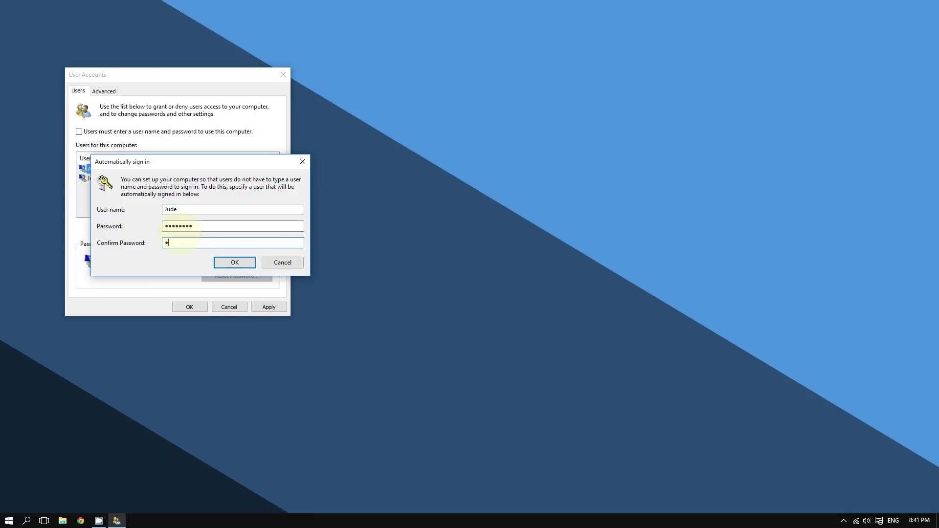
pyautogui.write('•••')
pyautogui.moveTo(139, 161); pyautogui.dragTo(177, 93)
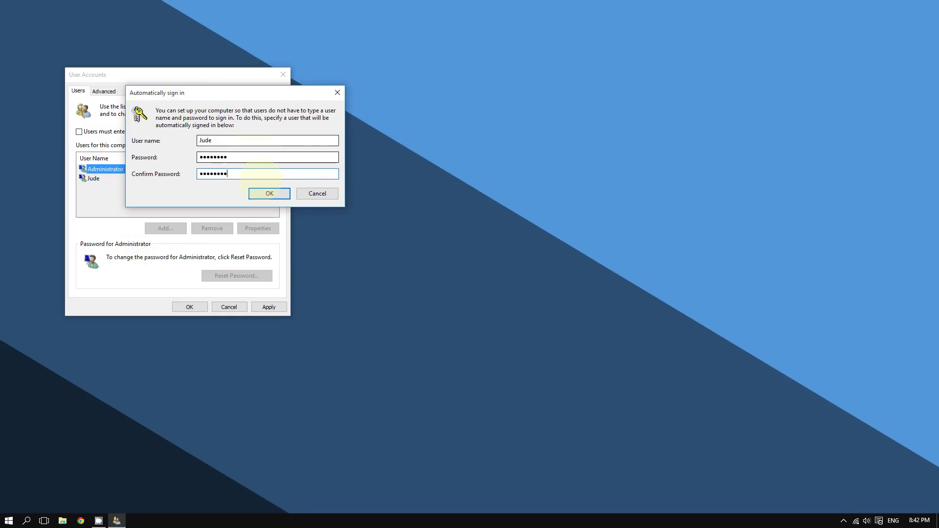
# Confirm Jude's automatic sign-in details and close User Accounts with OK.
pyautogui.click(268, 191)
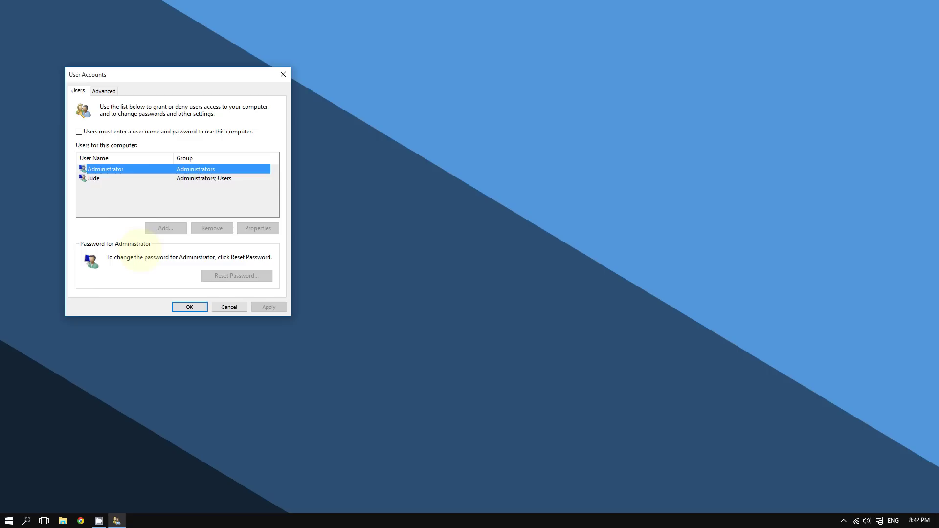
pyautogui.click(190, 307)
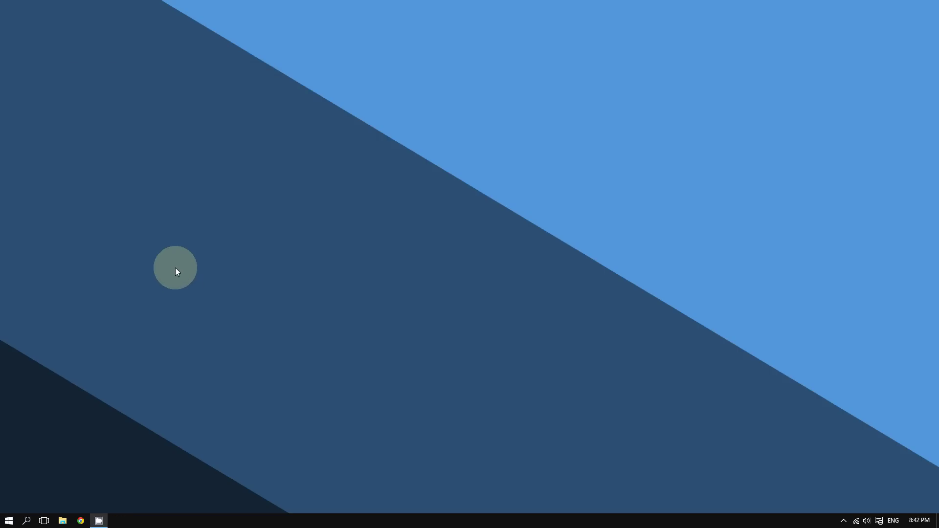